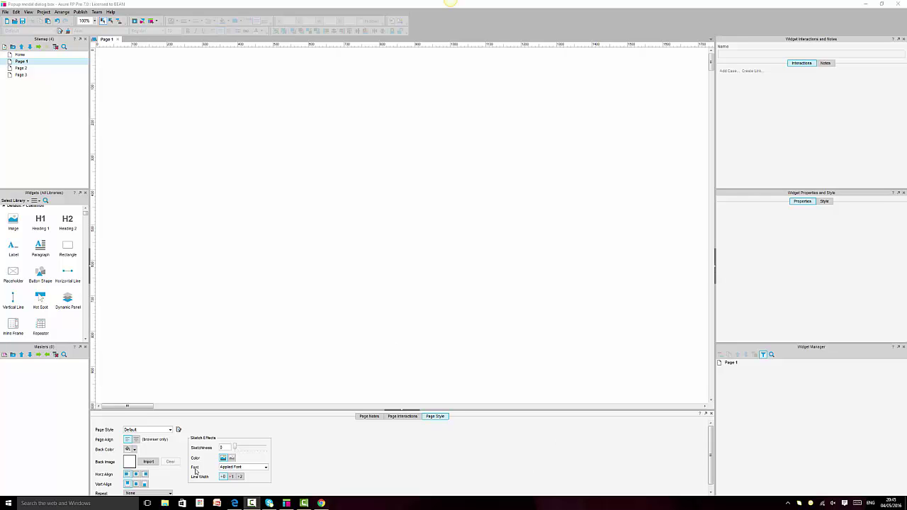
Bring the Chrome window showing the Demandtune homepage prototype to the front.
left_click(321, 503)
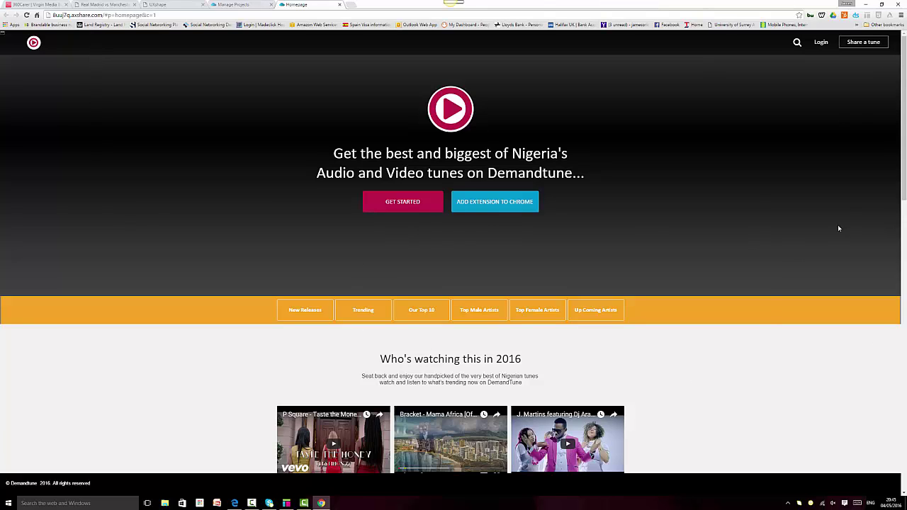
Browse the Manage Projects and UXShape video tutorial tabs, then return to the Axure project.
mouse_move(904, 92)
left_mouse_down()
mouse_move(896, 411)
mouse_move(897, 91)
left_mouse_up()
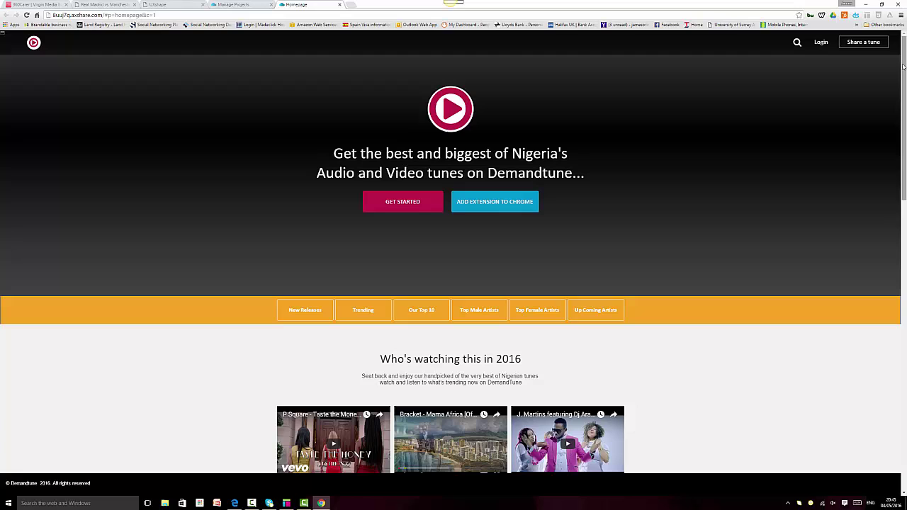
left_click(230, 4)
left_click(187, 5)
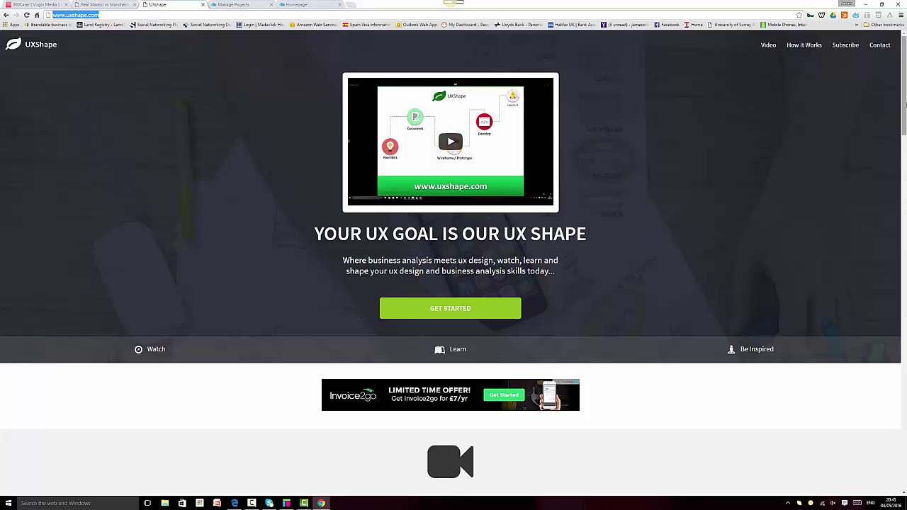
scroll(904, 99, "down", 10)
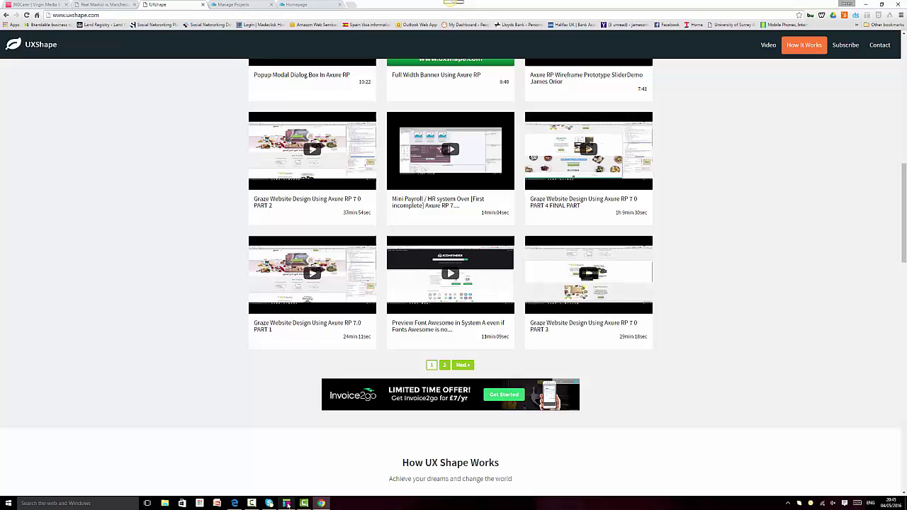
mouse_move(287, 504)
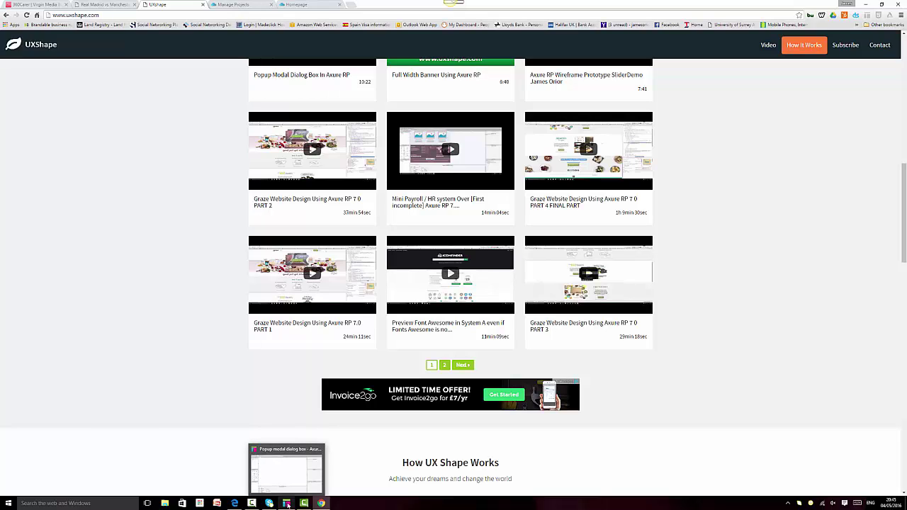
left_click(287, 505)
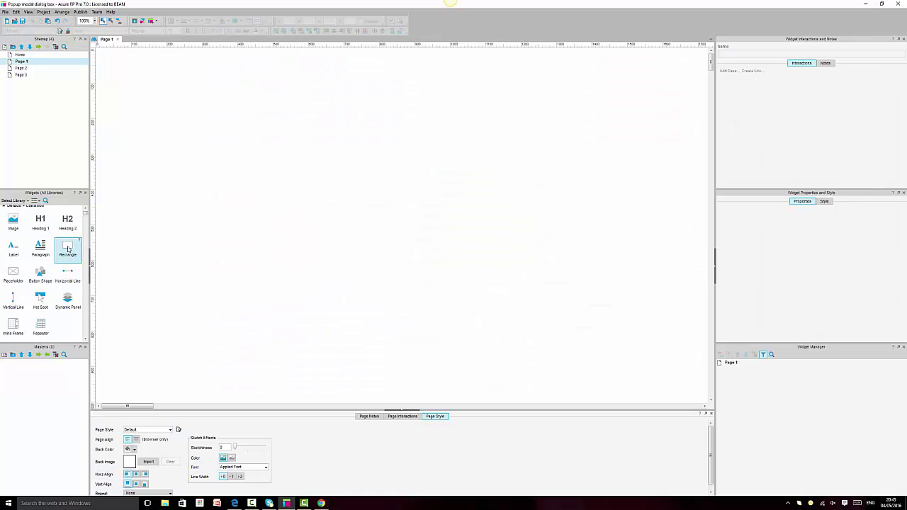
Draw a 1000 × 750 rectangle at the page's top-left and fill it blue.
left_click_drag(68, 248, 97, 51)
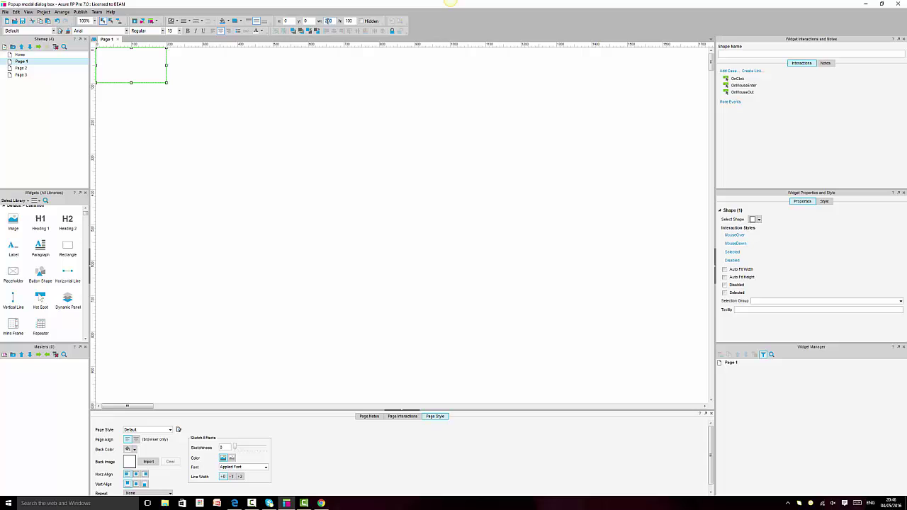
key("Tab")
type("1")
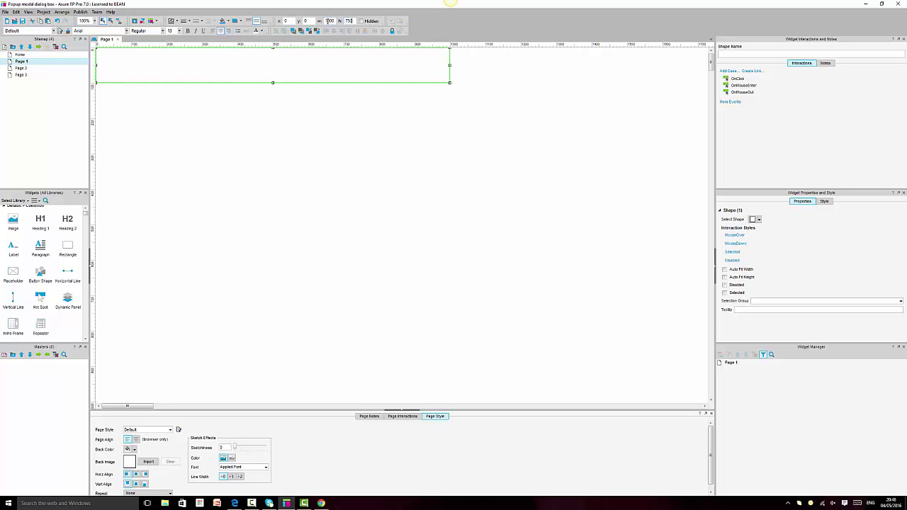
type("50")
key("Return")
left_click(222, 21)
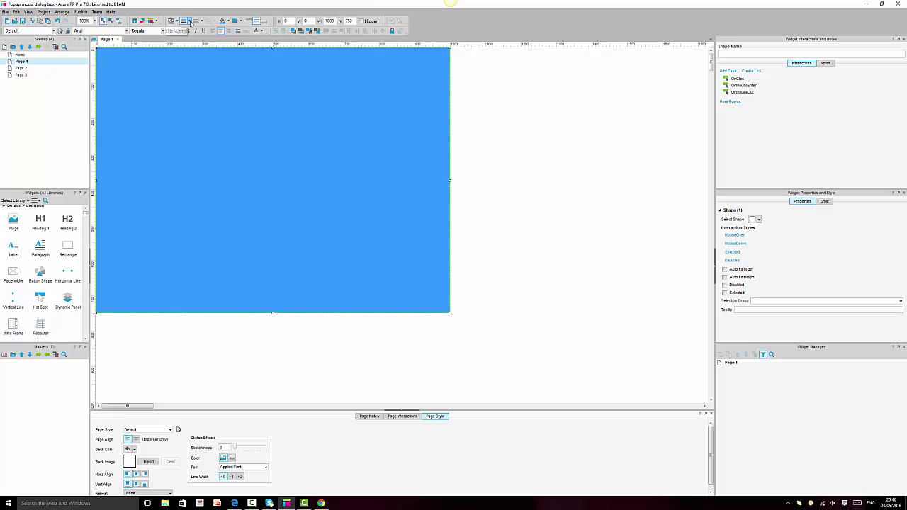
left_click(188, 21)
left_click(167, 51)
left_click(608, 190)
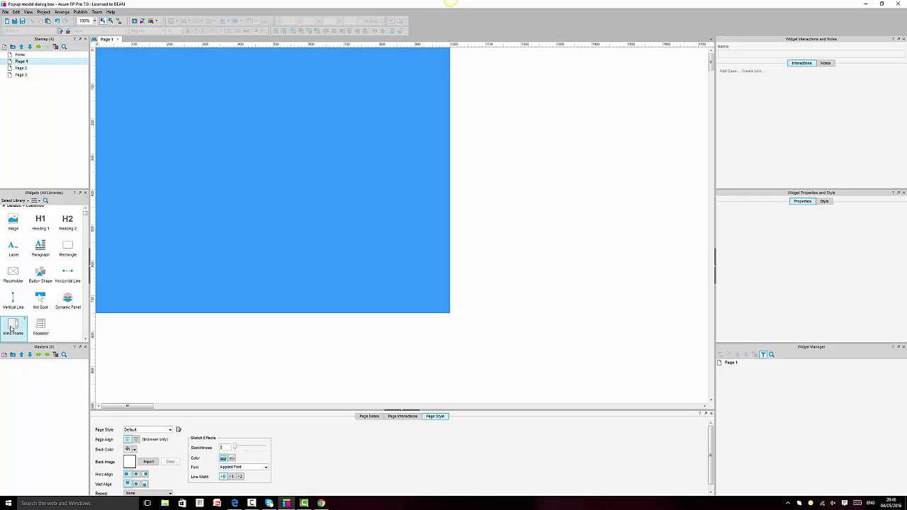
Add a 610 × 390 inline frame centred horizontally and vertically on the blue rectangle.
left_click_drag(10, 328, 196, 134)
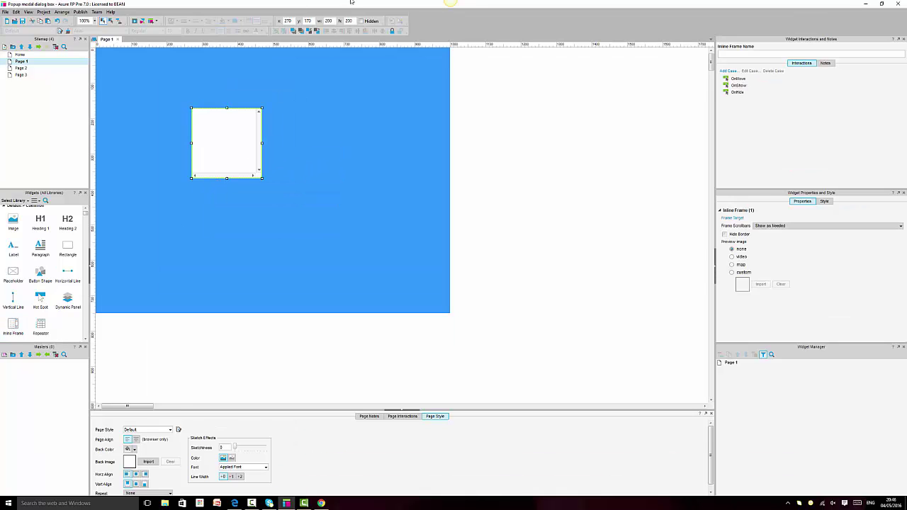
left_click_drag(261, 178, 382, 231)
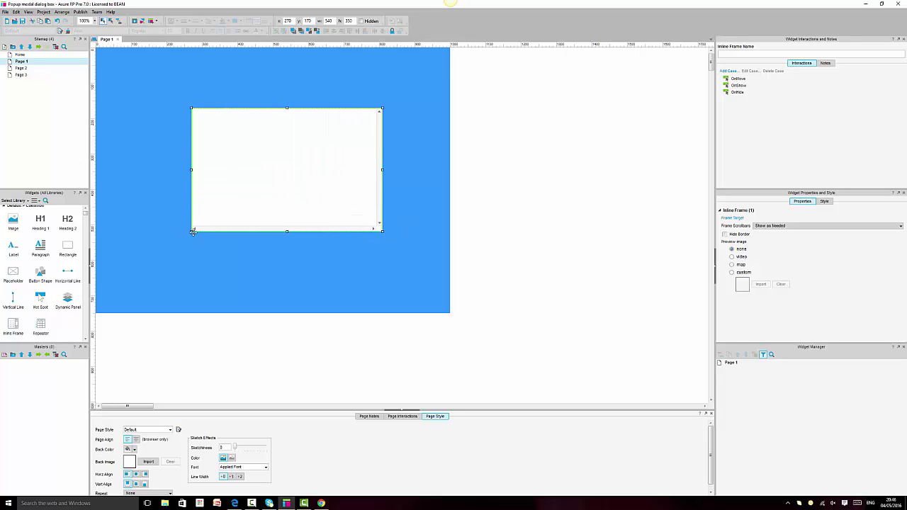
left_click_drag(194, 232, 167, 246)
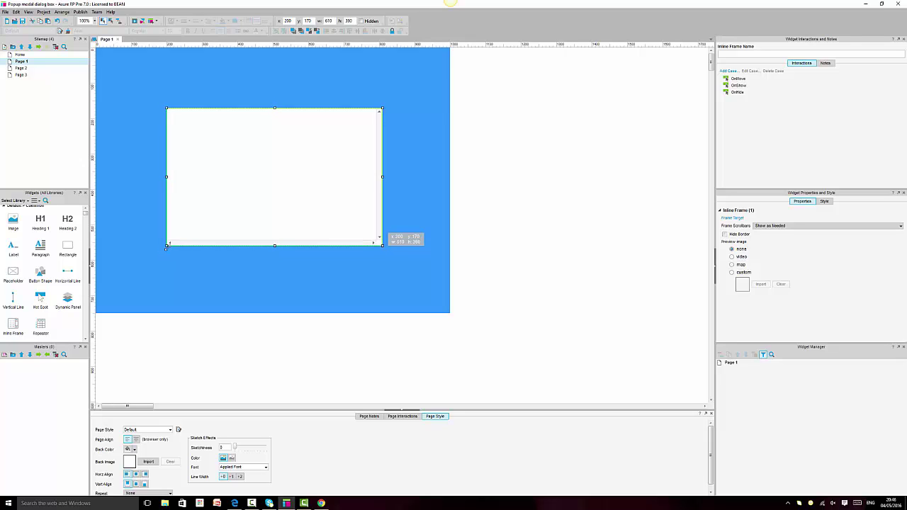
left_click(403, 192)
left_click(307, 193, "ctrl")
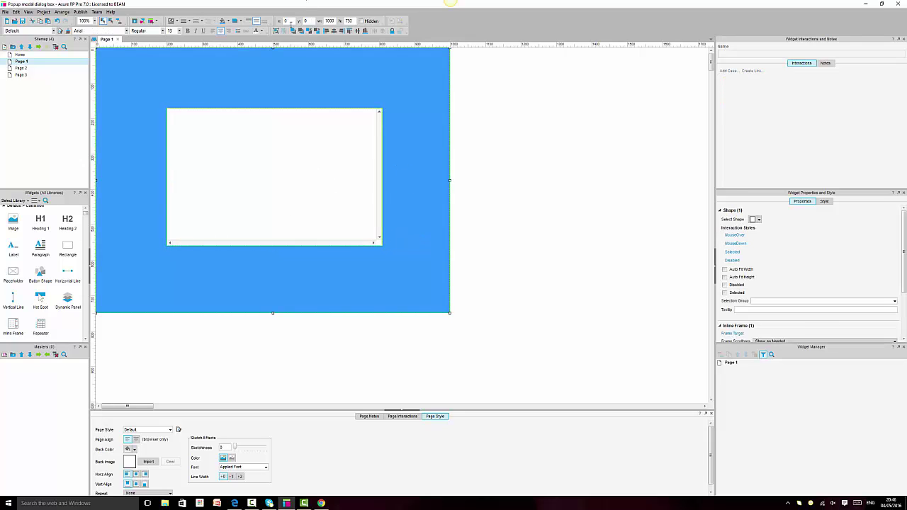
left_click(334, 34)
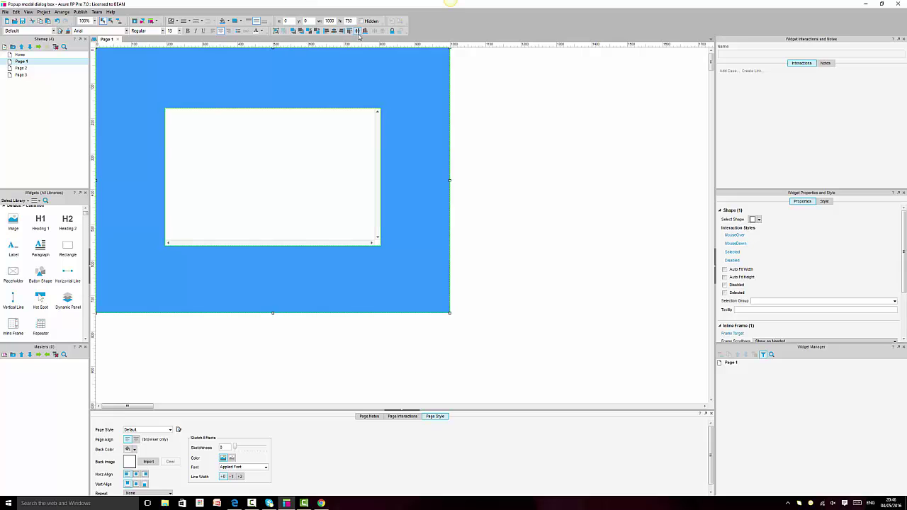
left_click(358, 33)
left_click(530, 183)
Hide the inline frame's border and set its scrollbars to Never Show.
left_click(282, 165)
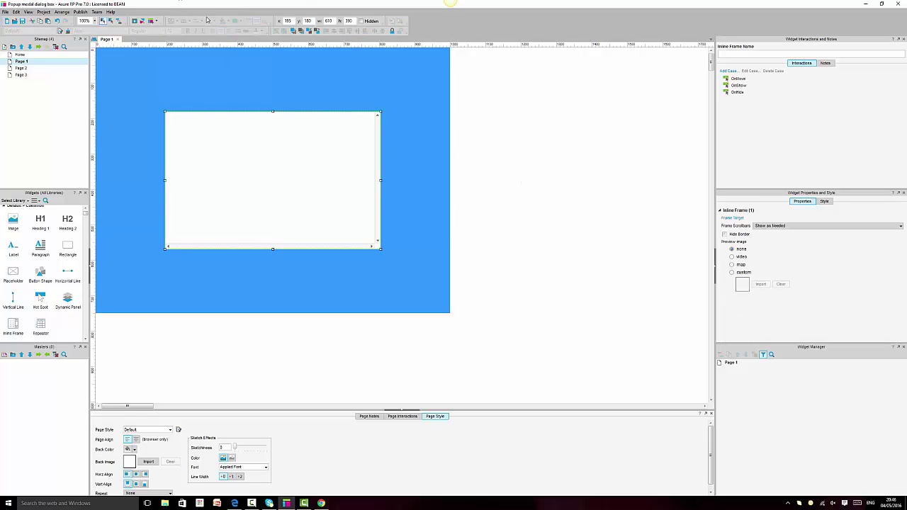
left_click(724, 234)
left_click(533, 201)
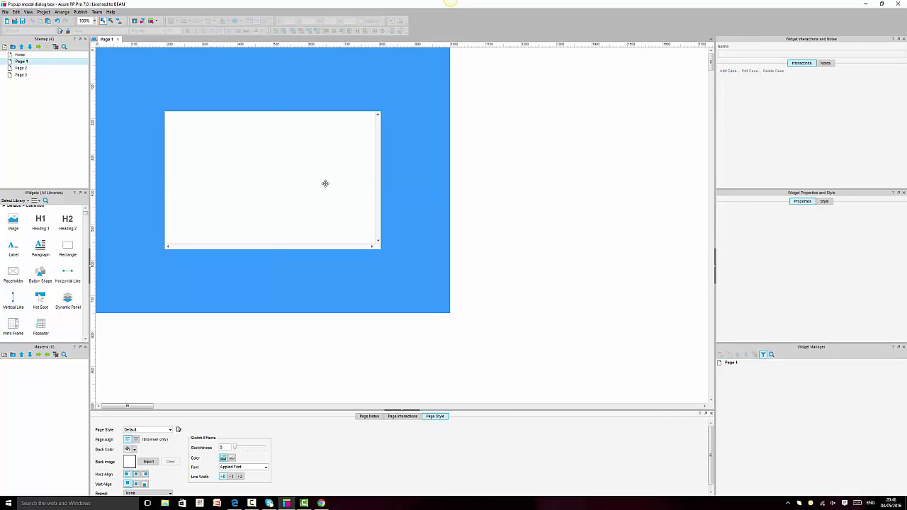
left_click(324, 182)
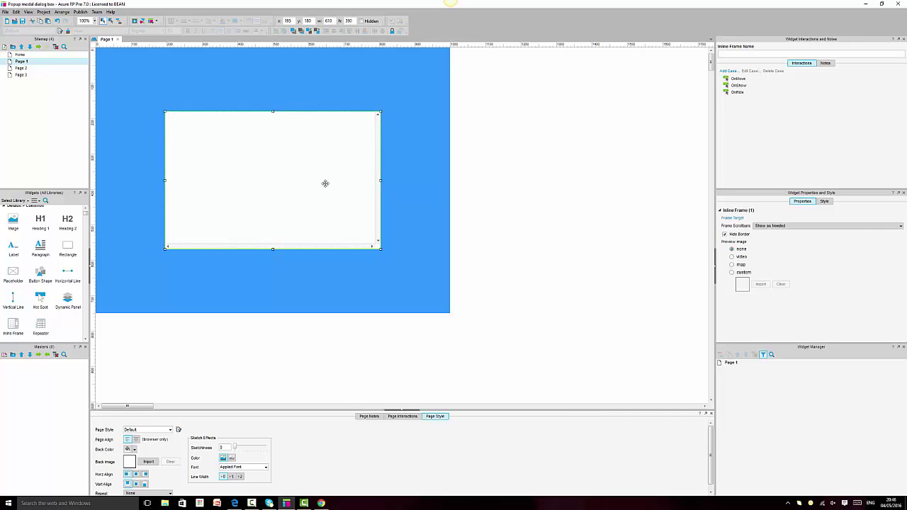
left_click(856, 226)
left_click(782, 246)
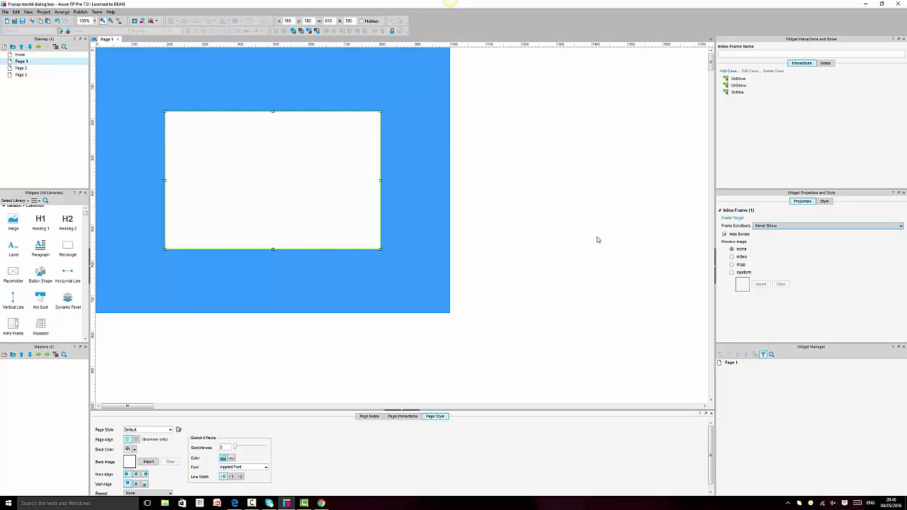
left_click(456, 173)
left_click(312, 158)
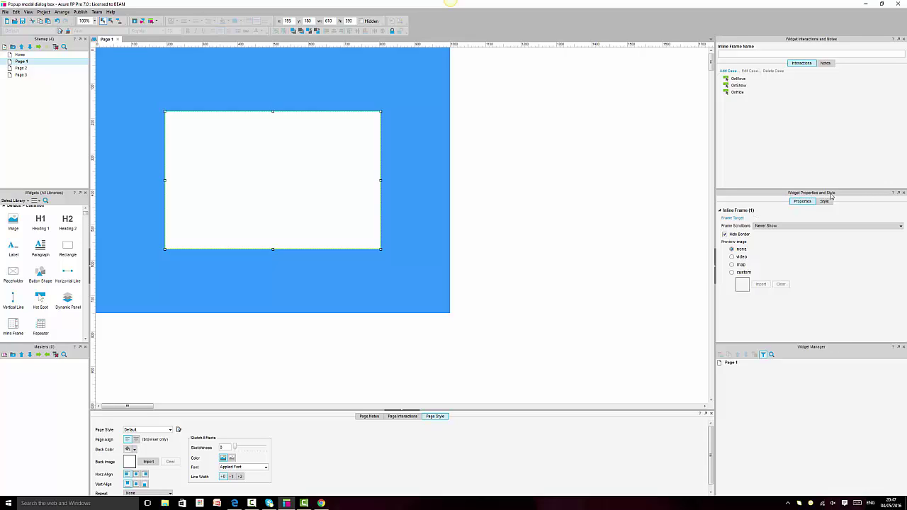
Set the inline frame's target to an external URL, then bring up the UXShape page in Chrome.
left_click(727, 221)
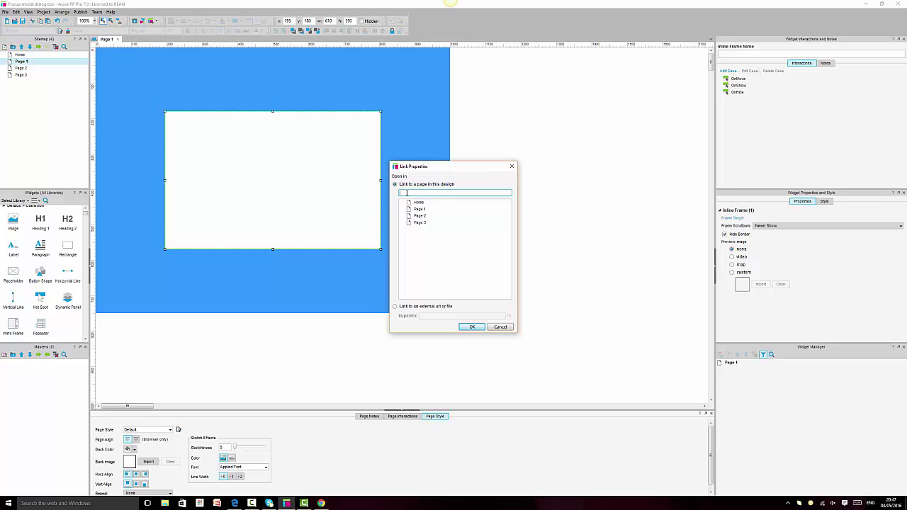
left_click(395, 307)
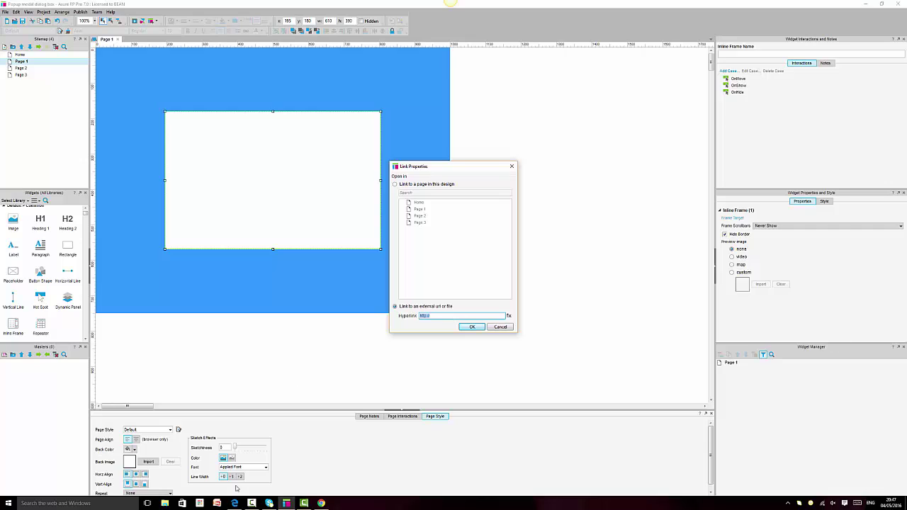
mouse_move(323, 503)
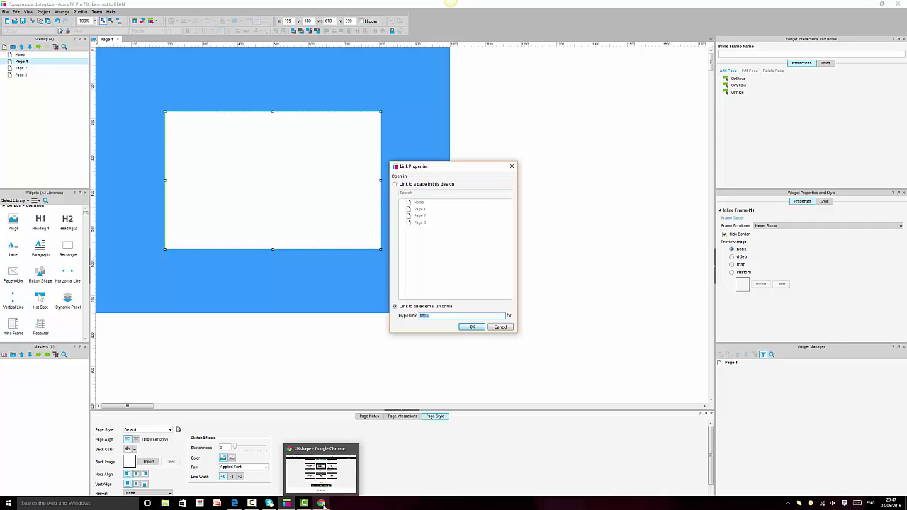
left_click(322, 504)
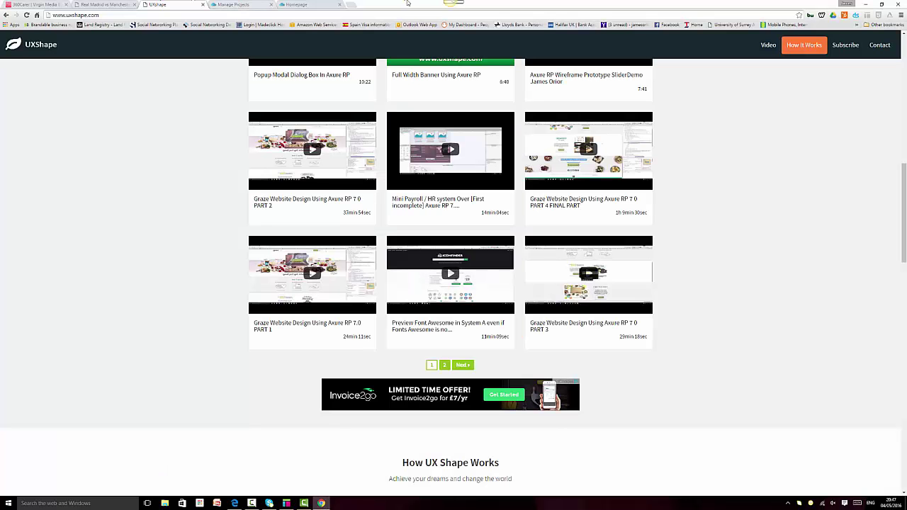
Go to youtube.com in a new tab and open the Charlie Simpson & San Bushmen video.
left_click(348, 6)
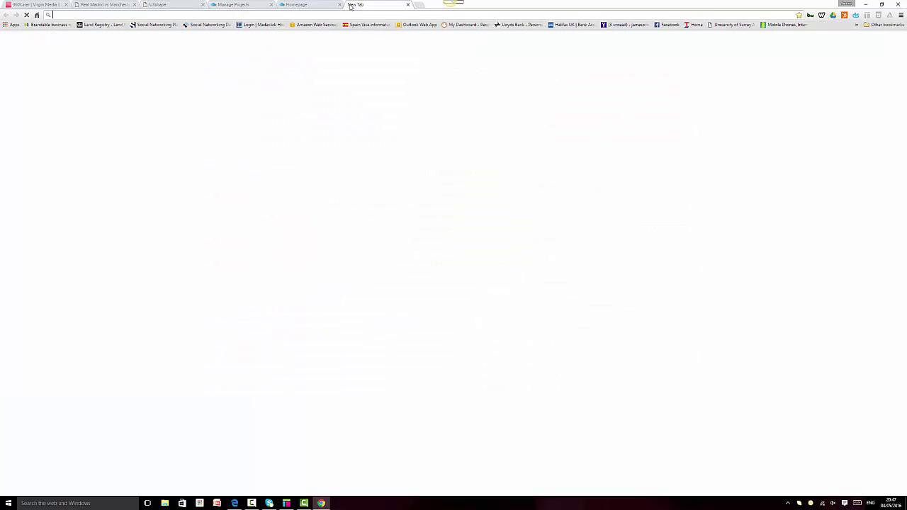
type("youtube.com")
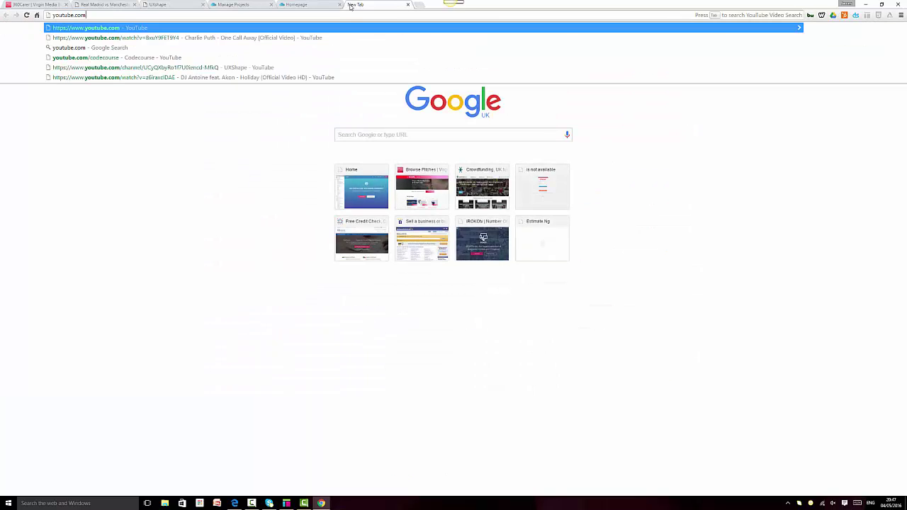
key("Return")
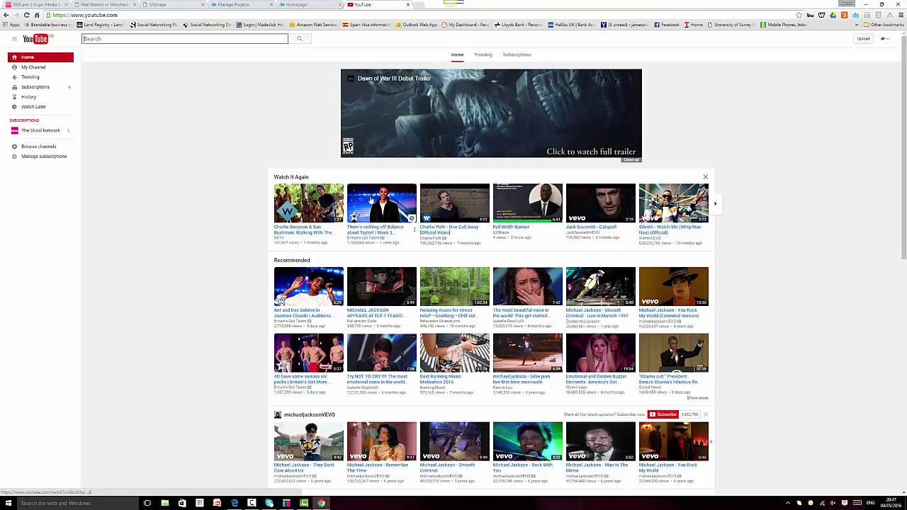
left_click(311, 202)
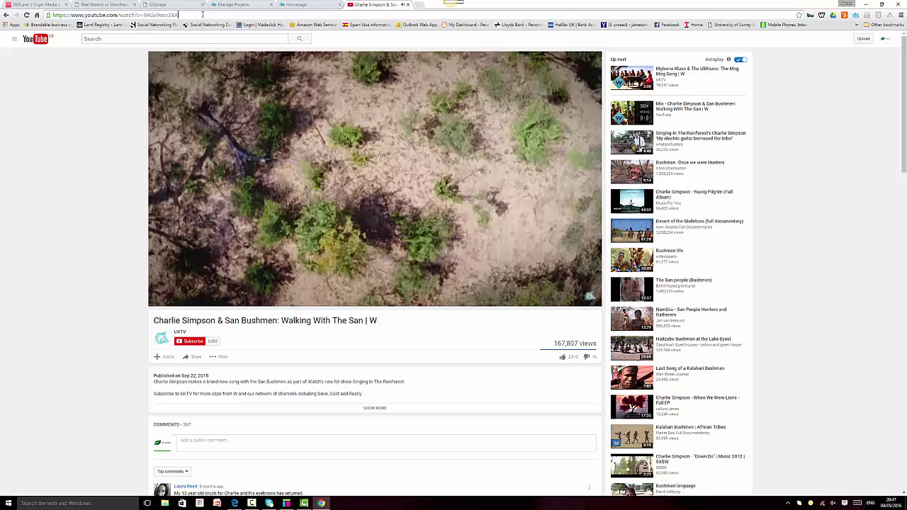
Copy the video's embed src URL from Share > Embed, then return to Axure's Link Properties.
key("ctrl+l")
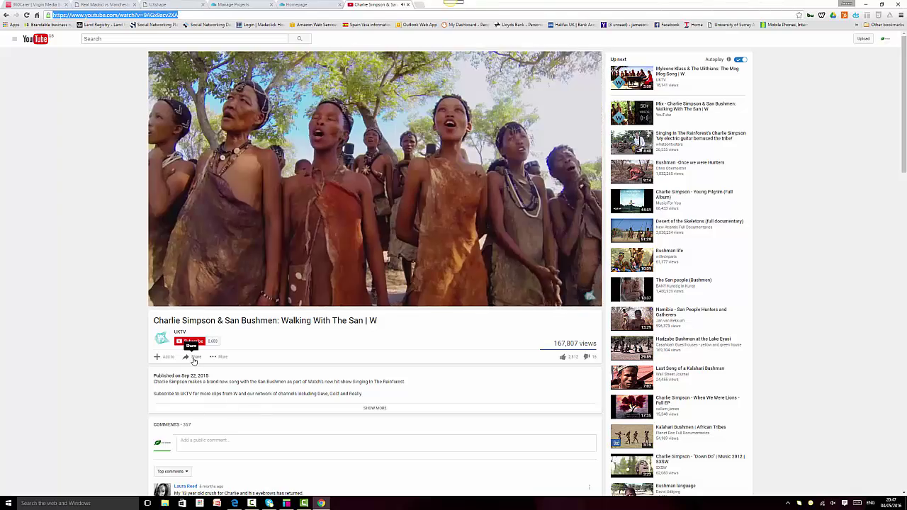
left_click(193, 358)
scroll(190, 298, "down", 1)
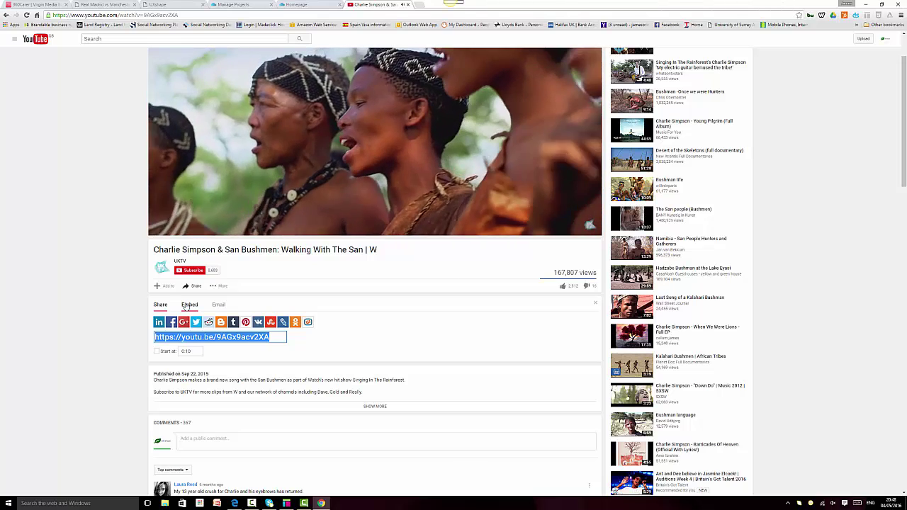
left_click(189, 304)
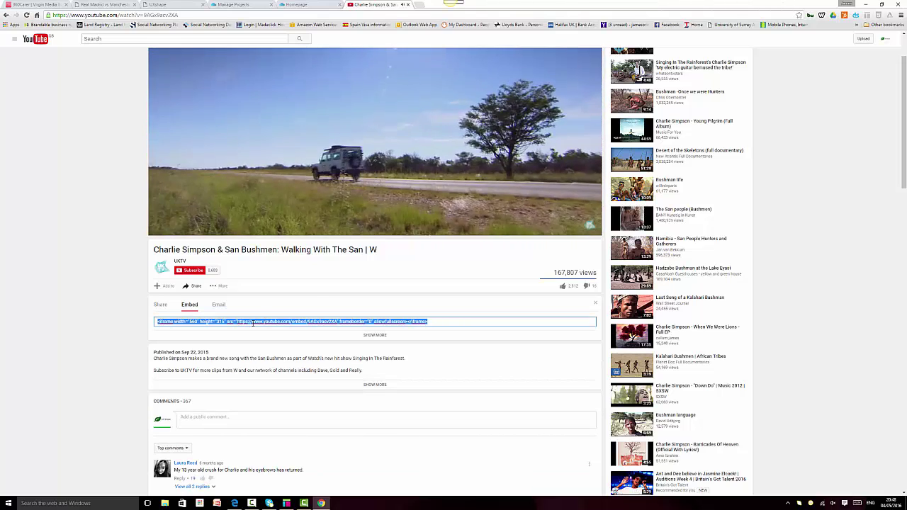
left_click(245, 322)
left_click_drag(156, 322, 468, 323)
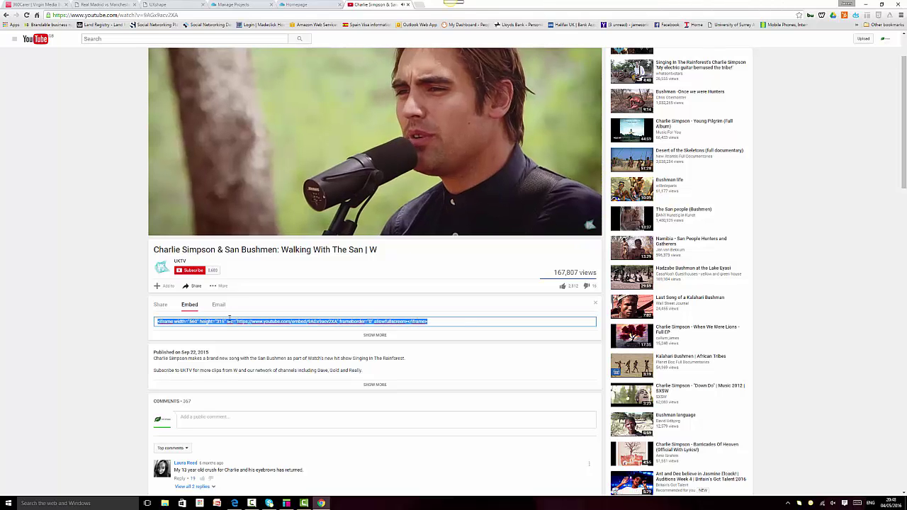
left_click(237, 323)
left_click_drag(236, 323, 336, 322)
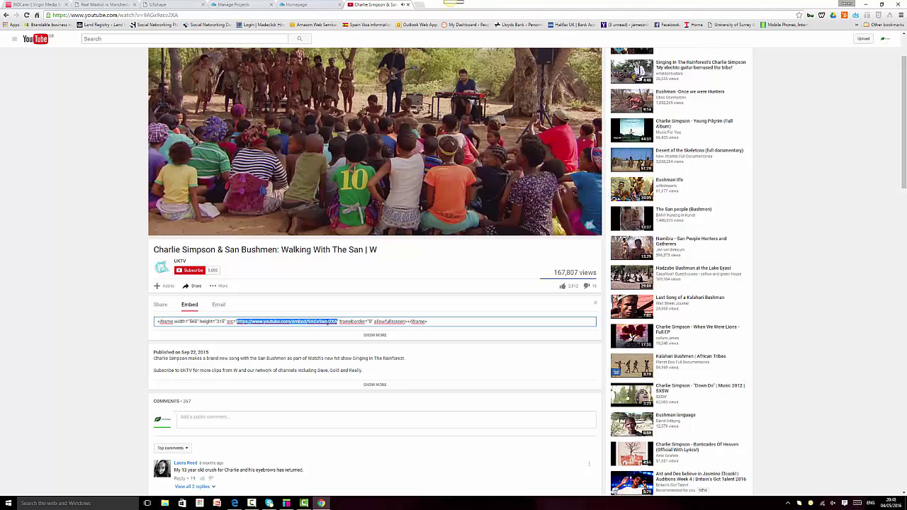
right_click(335, 323)
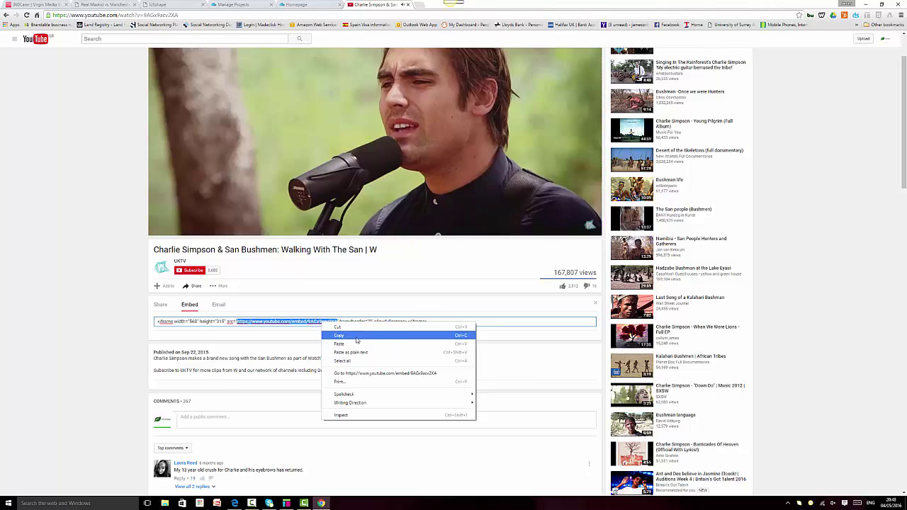
left_click(339, 335)
left_click(303, 503)
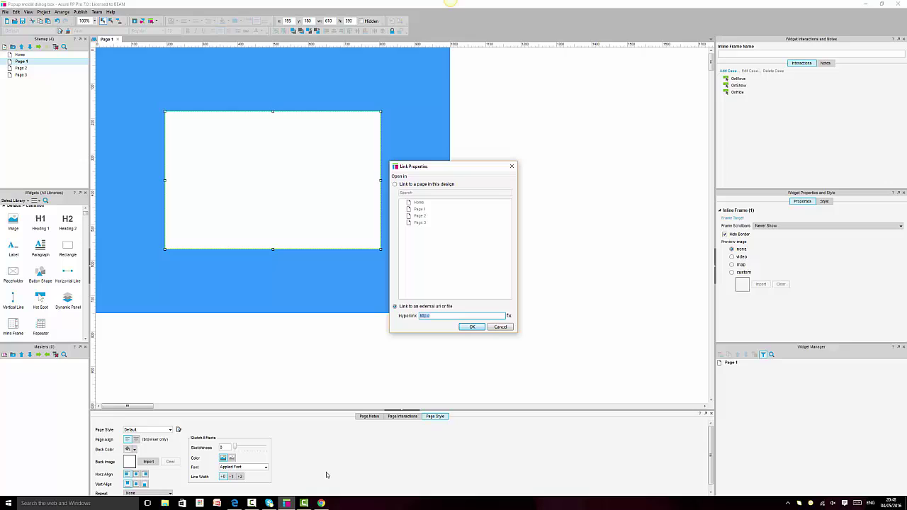
Paste the YouTube embed URL as the frame's hyperlink, confirm it, and preview the page.
key("ctrl+v")
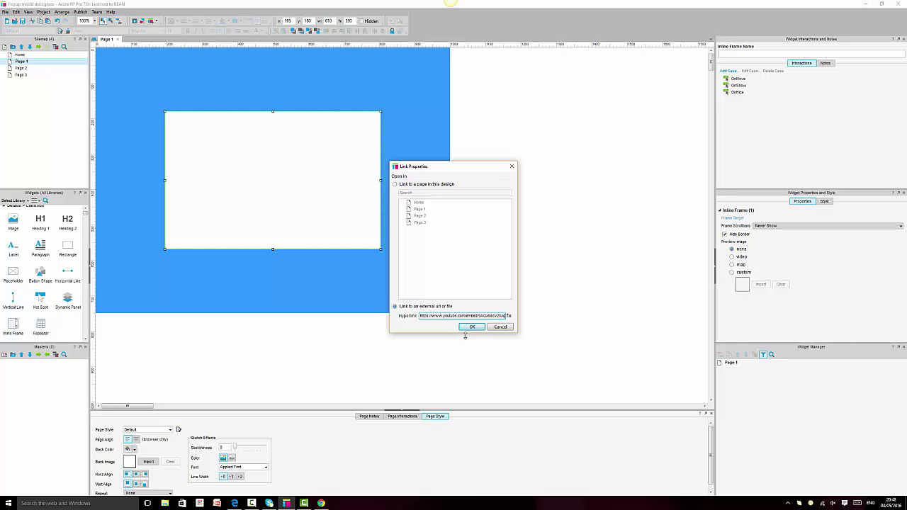
left_click(472, 326)
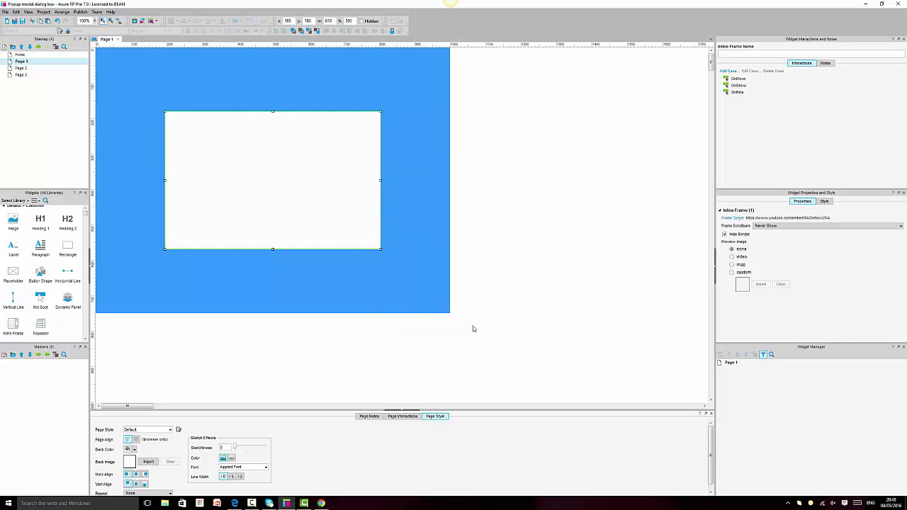
left_click(134, 21)
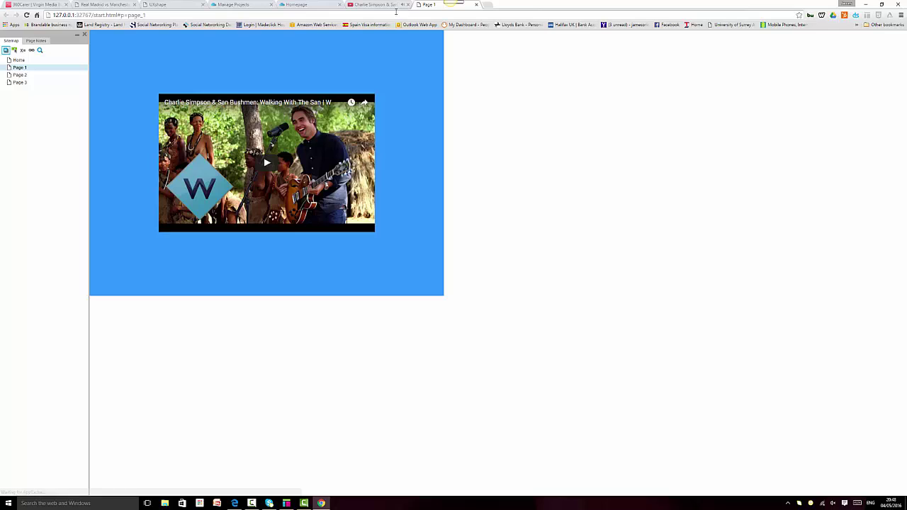
Close the old YouTube tab, collapse the preview's sitemap, and switch back to Axure.
left_click(408, 5)
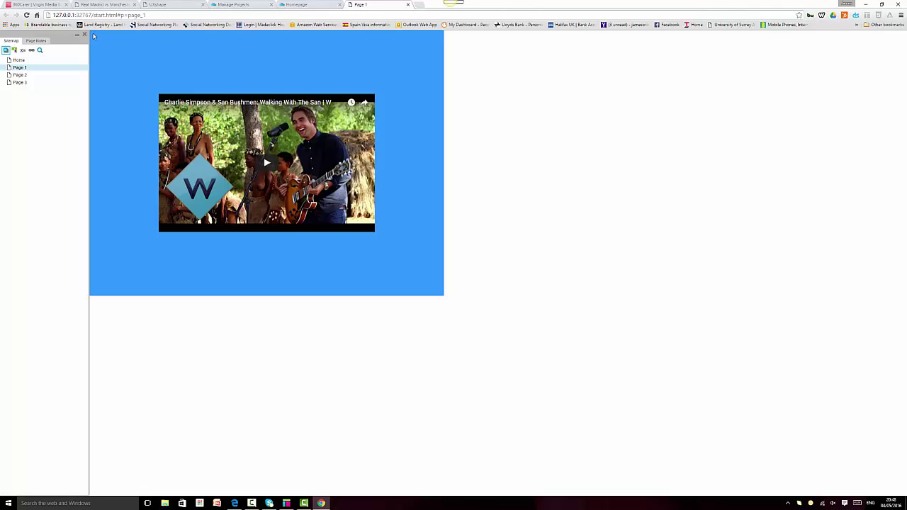
left_click(80, 37)
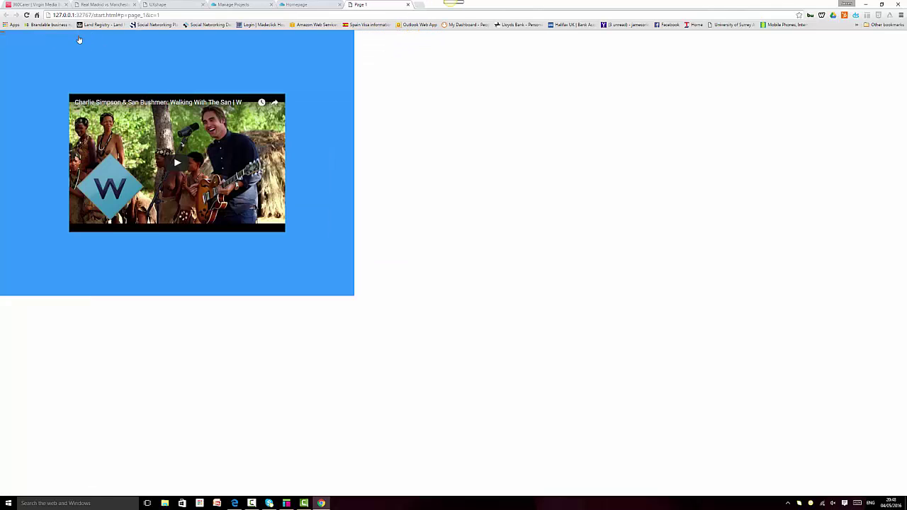
left_click(286, 503)
left_click(468, 376)
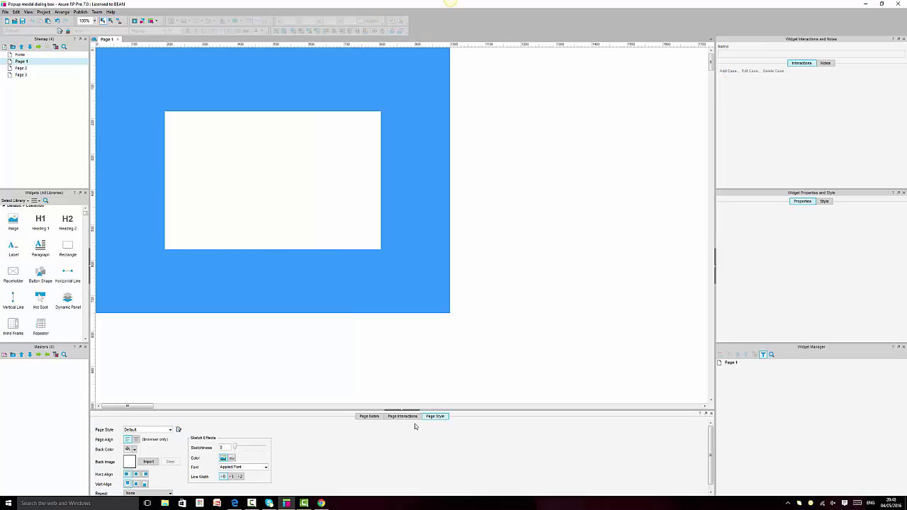
Set Page 1's page alignment to center, then return to the Chrome preview.
left_click(136, 440)
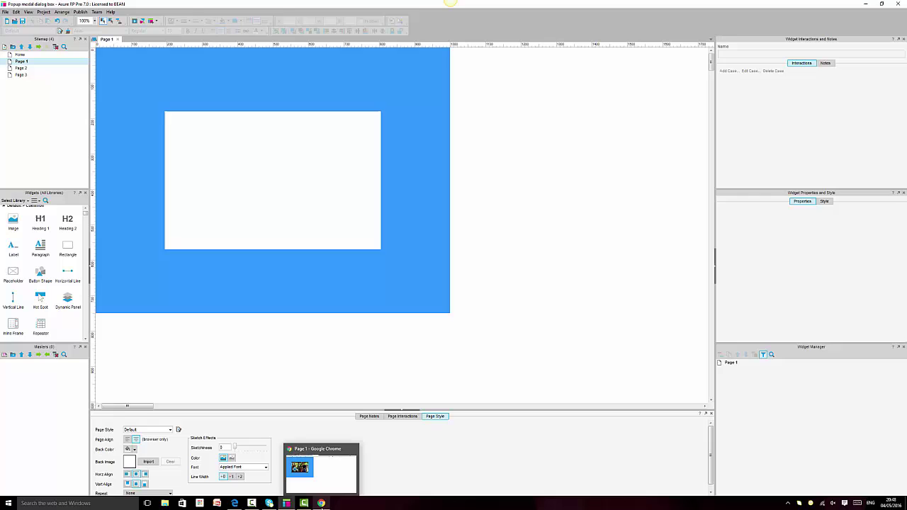
left_click(323, 502)
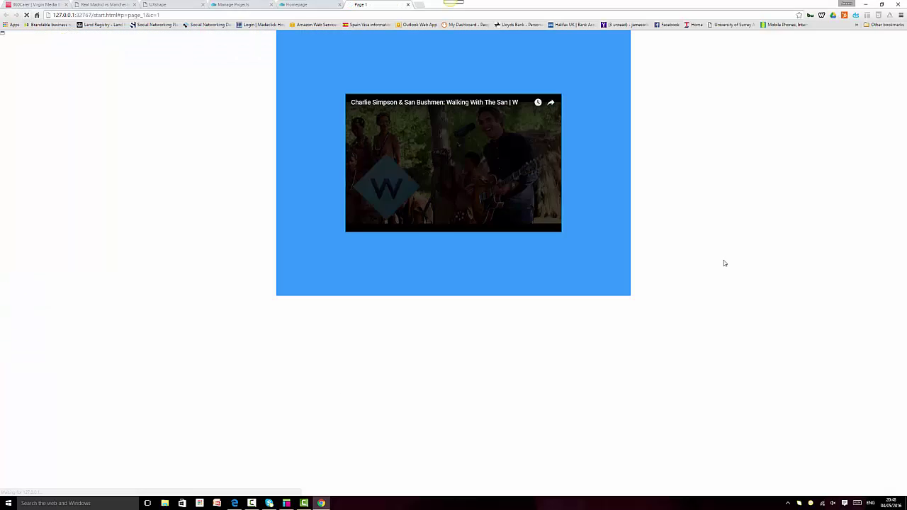
Play the embedded Charlie Simpson video in the centred blue preview page.
left_click(451, 166)
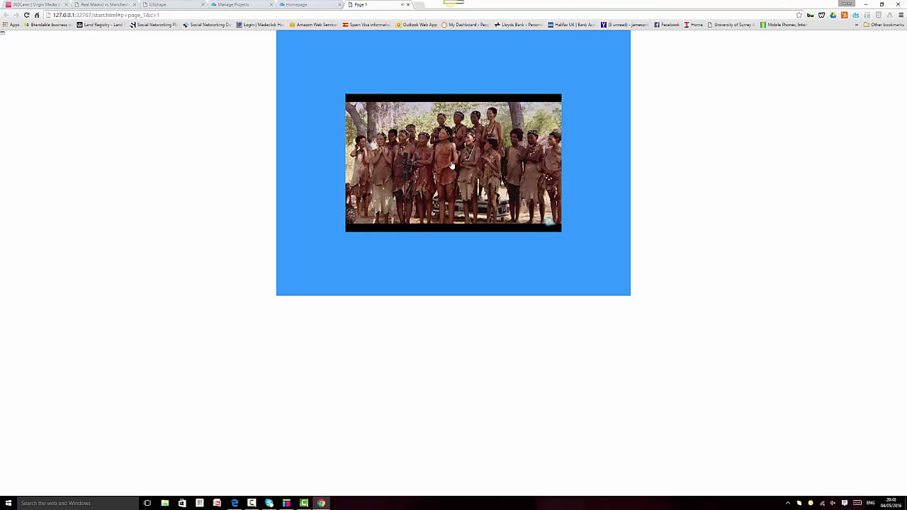
mouse_move(424, 228)
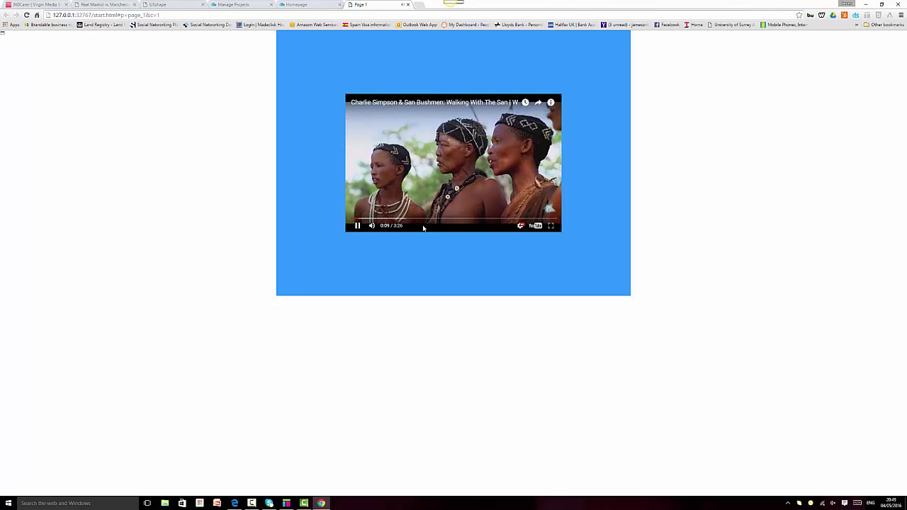
mouse_move(536, 229)
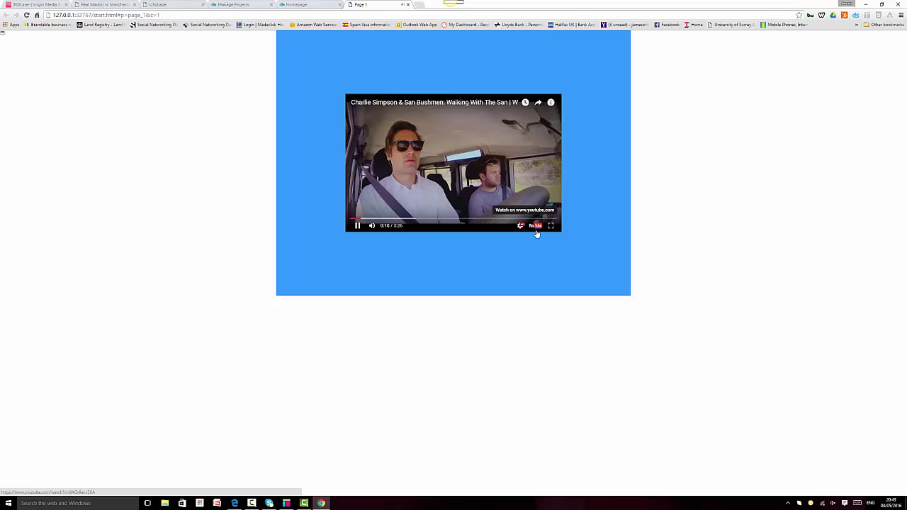